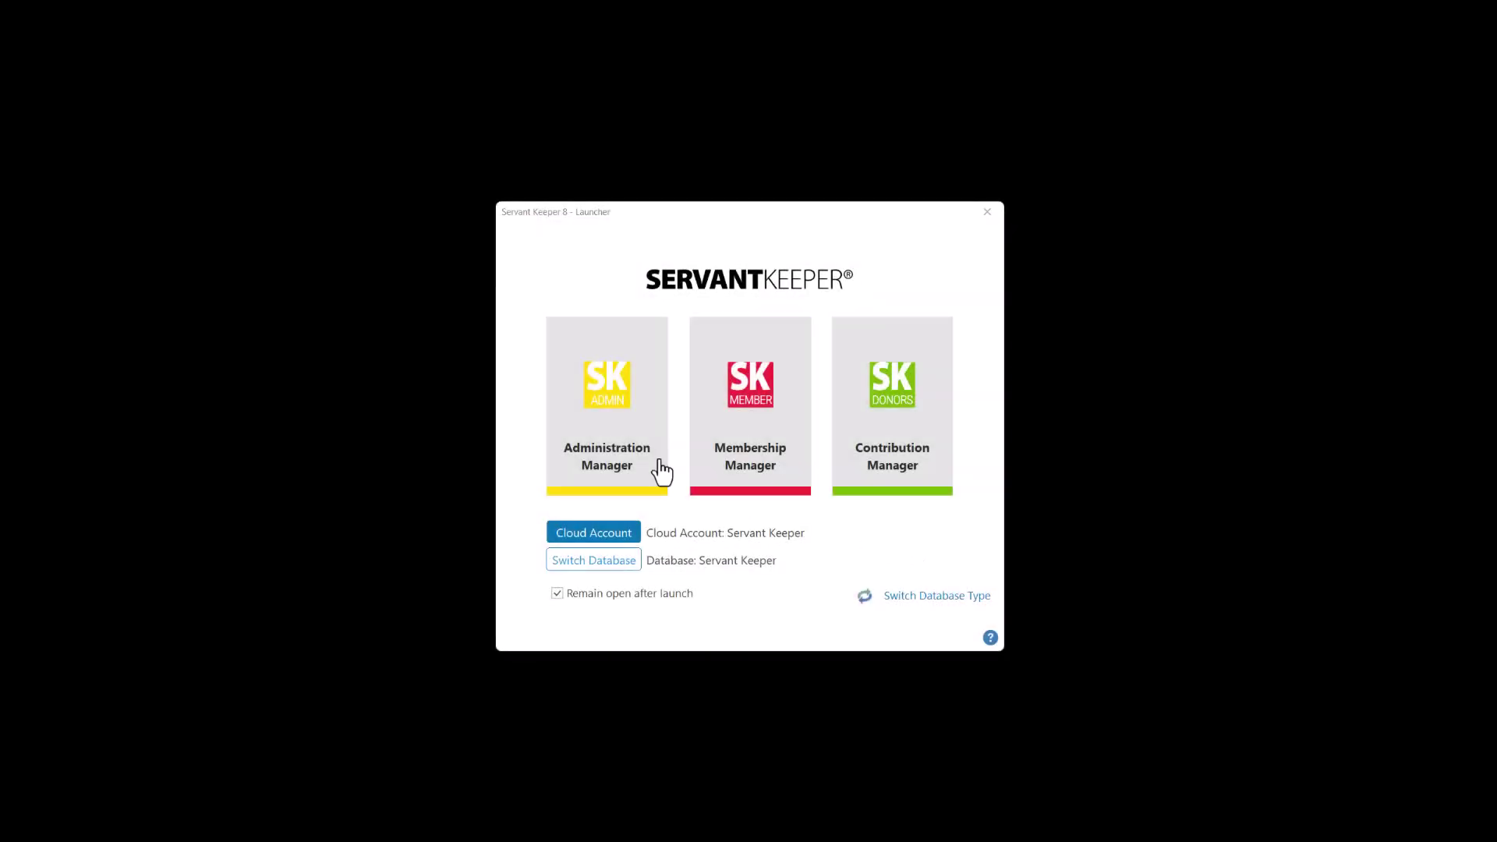
Open the Administration Manager sign-in from the launcher and start entering the password
{"action": "left_click", "coordinate": [615, 446]}
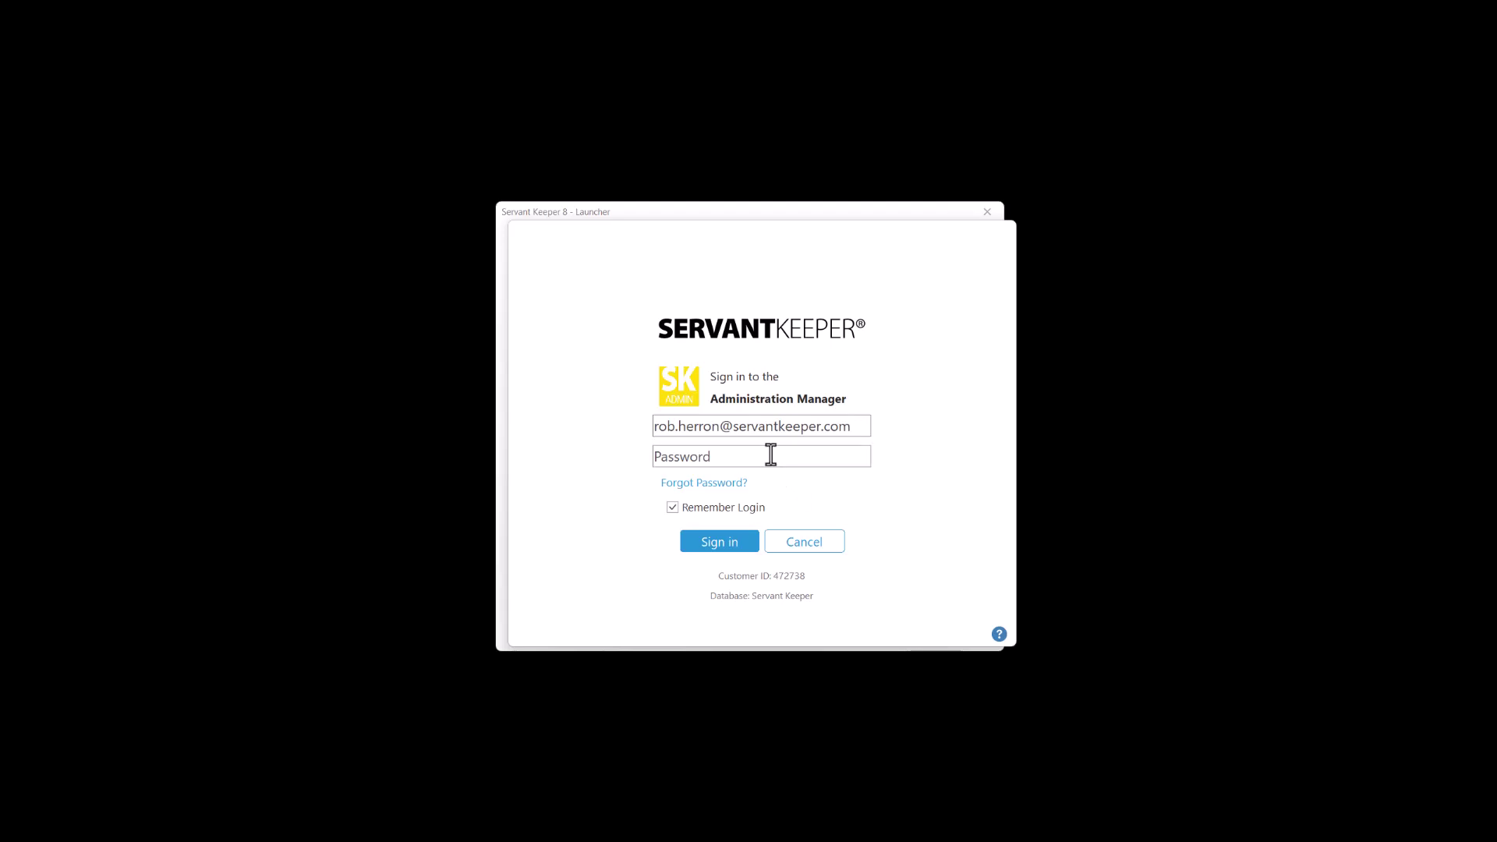
{"action": "left_click", "coordinate": [771, 455]}
{"action": "type", "text": "**"}
{"action": "type", "text": "*****"}
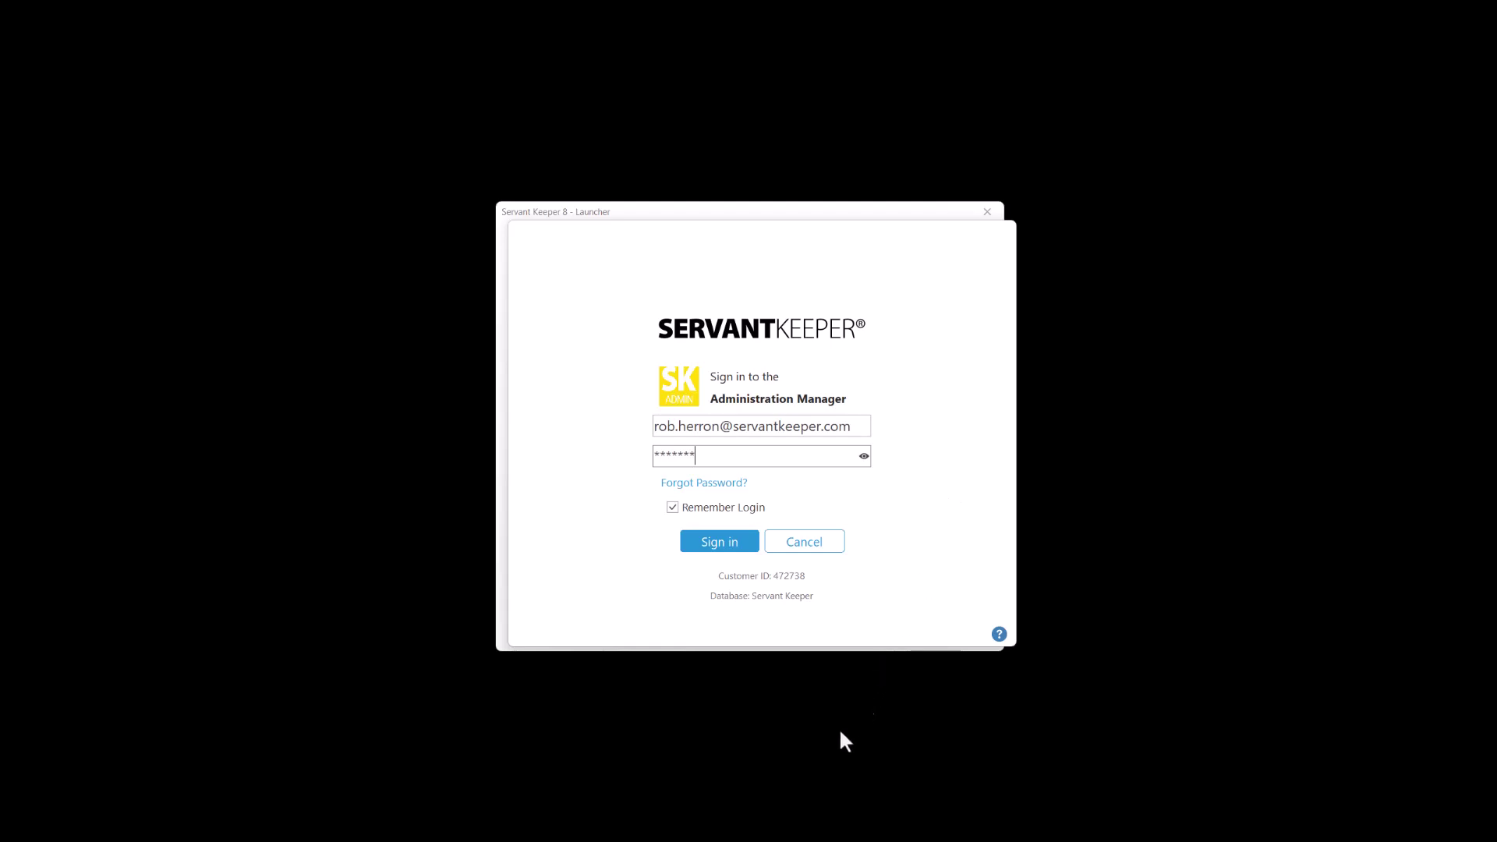
Log in to Online Office with a corrected password and dismiss the Chrome and LastPass save prompts
{"action": "left_click", "coordinate": [787, 777]}
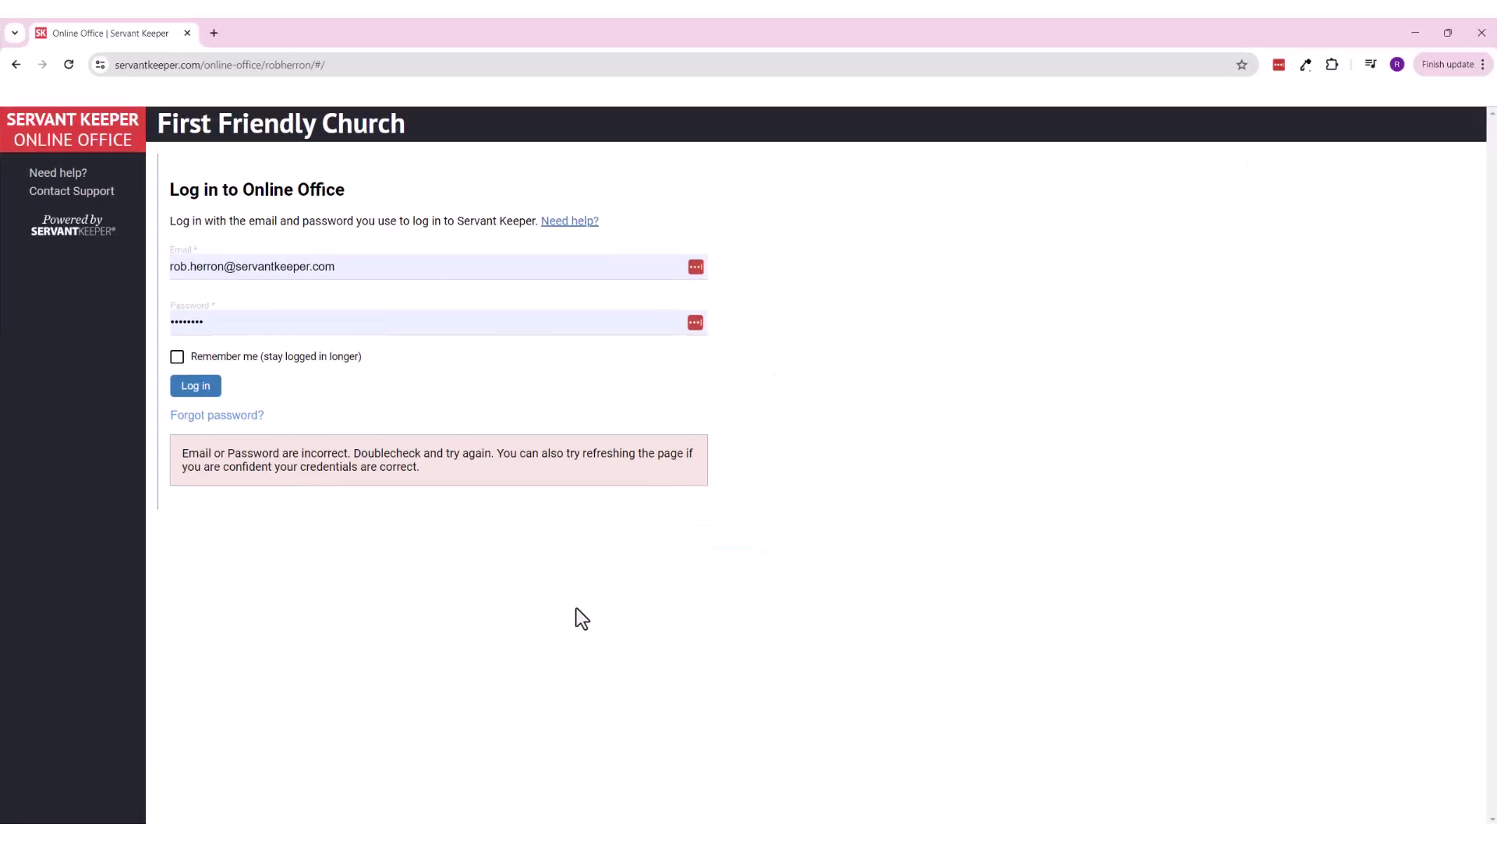
{"action": "double_click", "coordinate": [378, 320]}
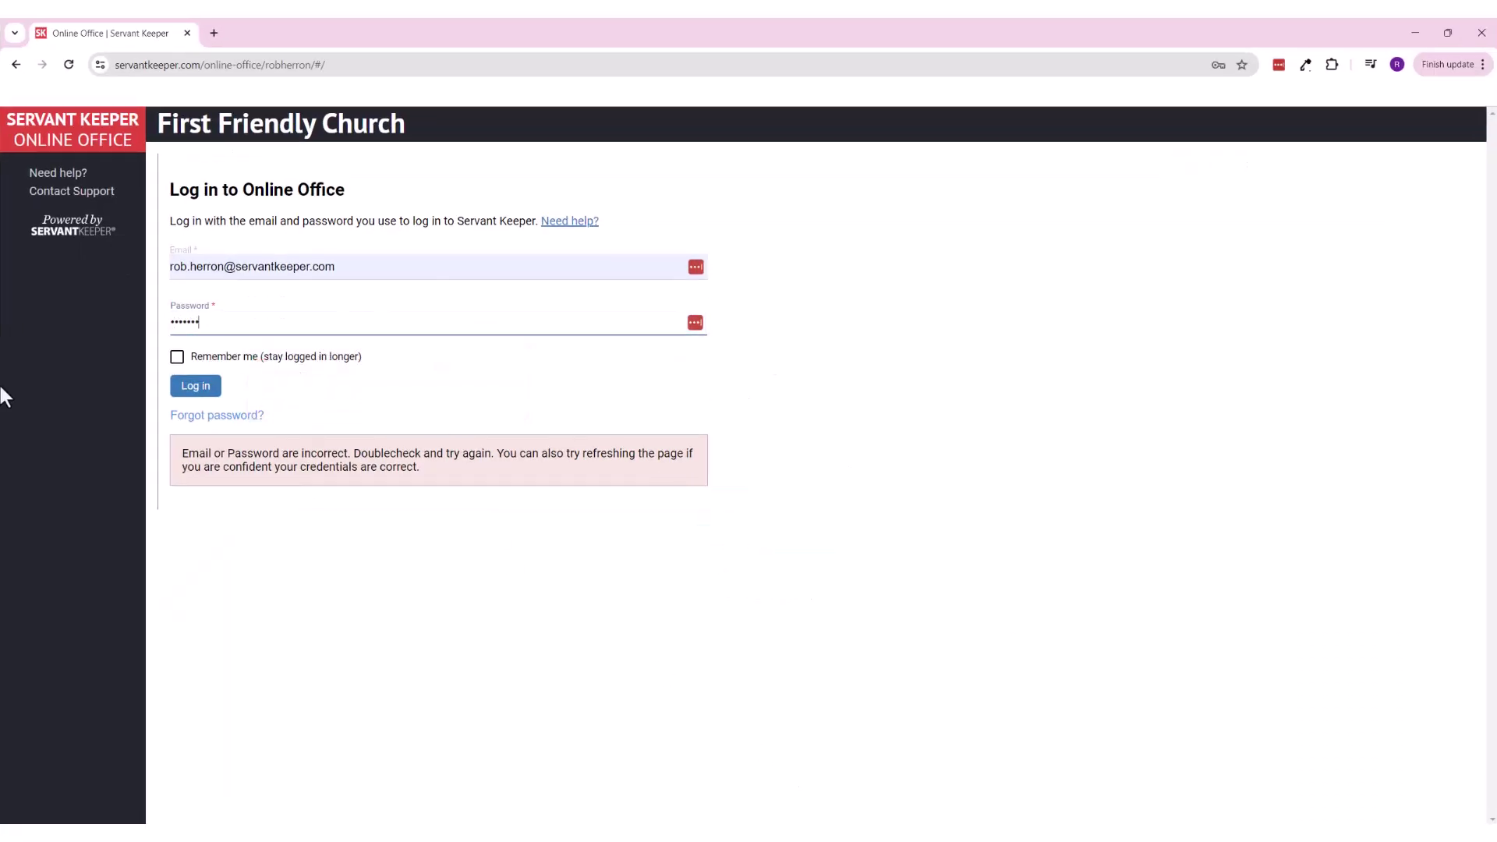
{"action": "key", "text": "Return"}
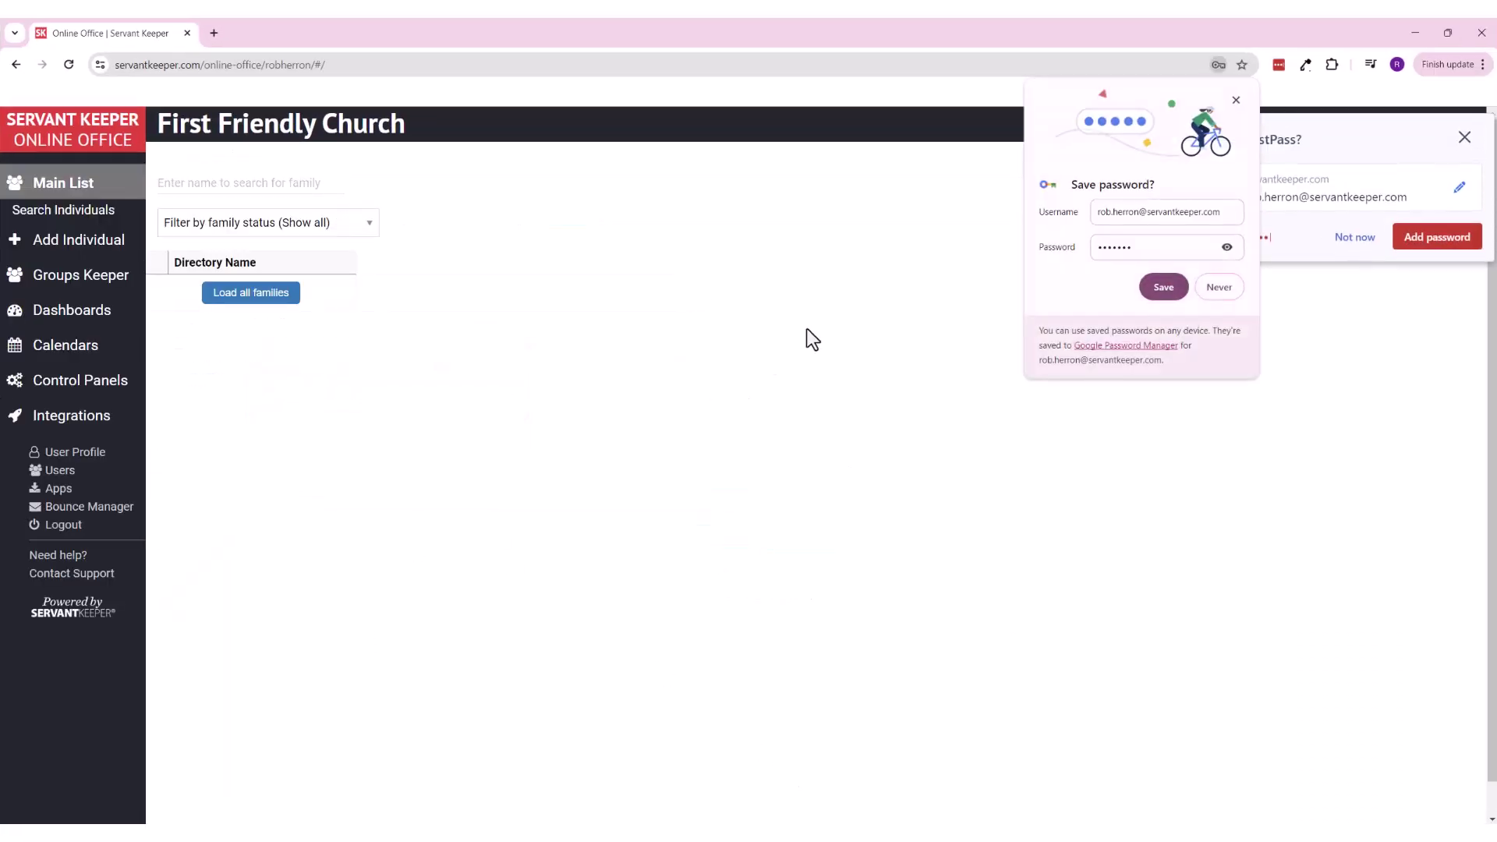
{"action": "left_click", "coordinate": [1217, 287]}
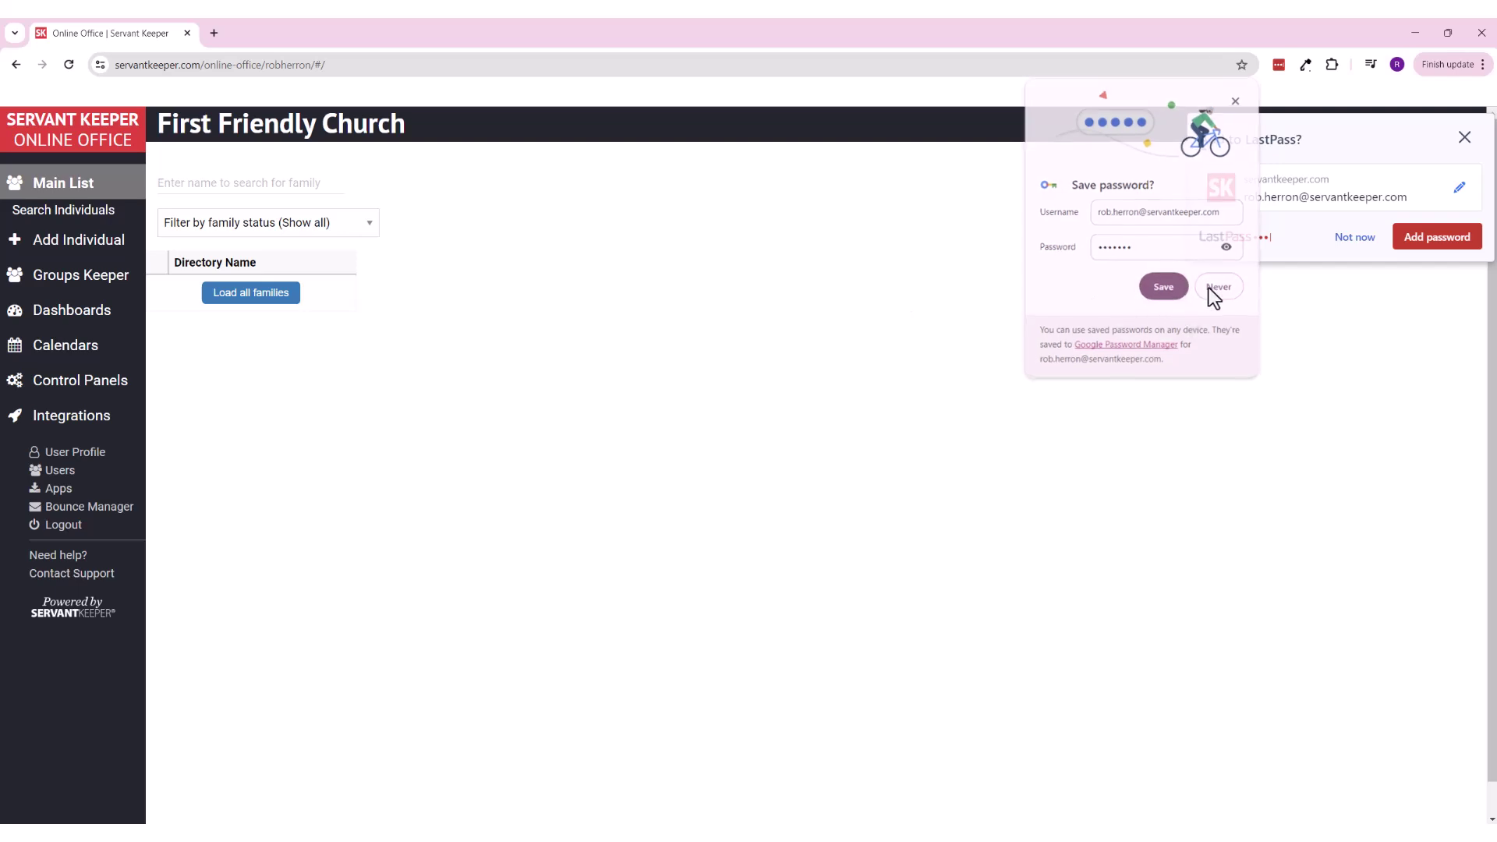
{"action": "left_click", "coordinate": [1464, 137]}
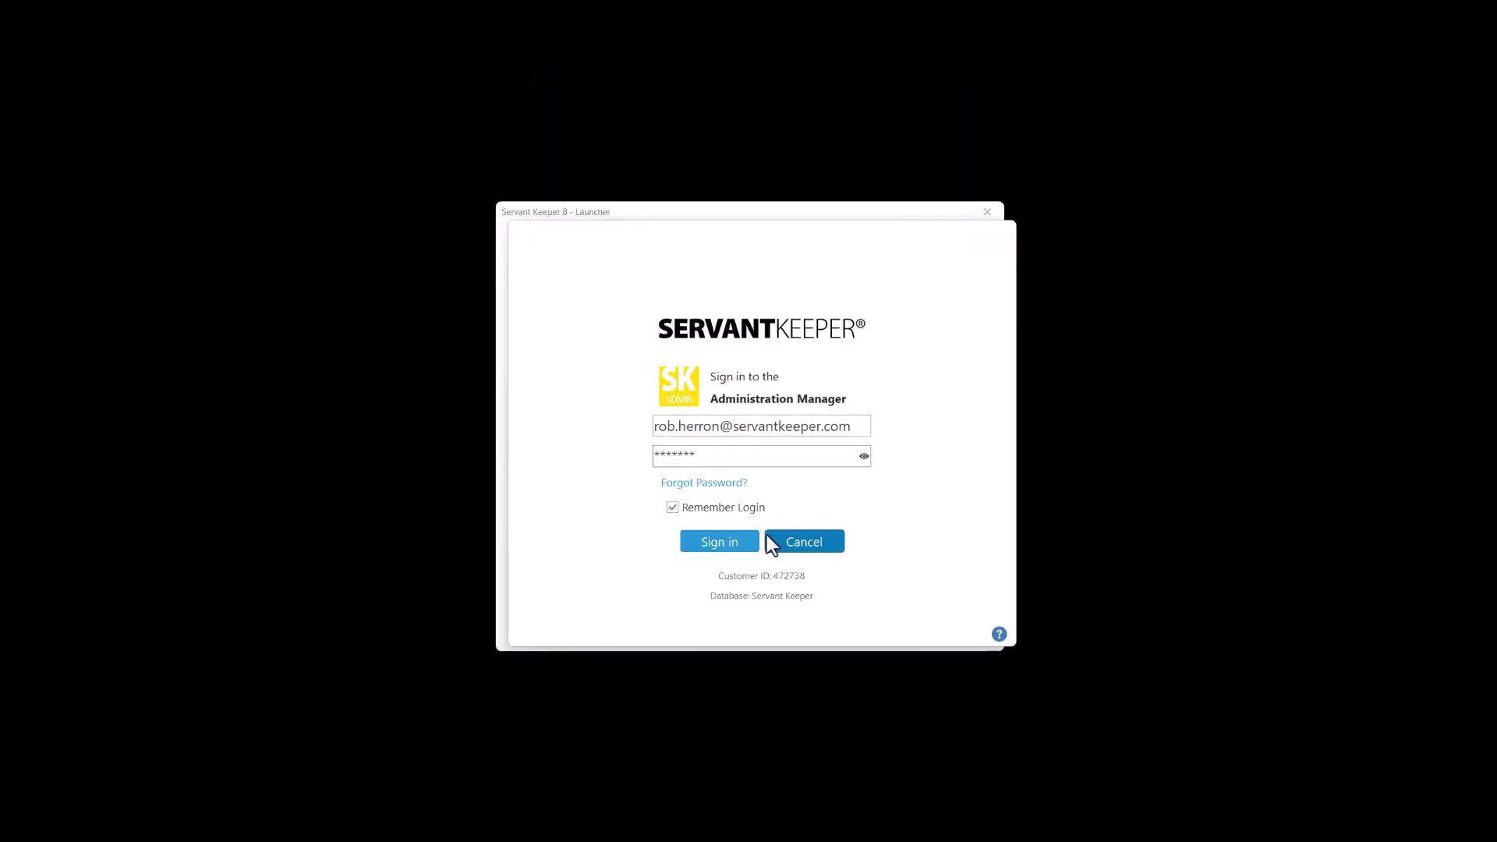
Sign in, then open the SERVANT user's access privileges from User Security
{"action": "left_click", "coordinate": [718, 543]}
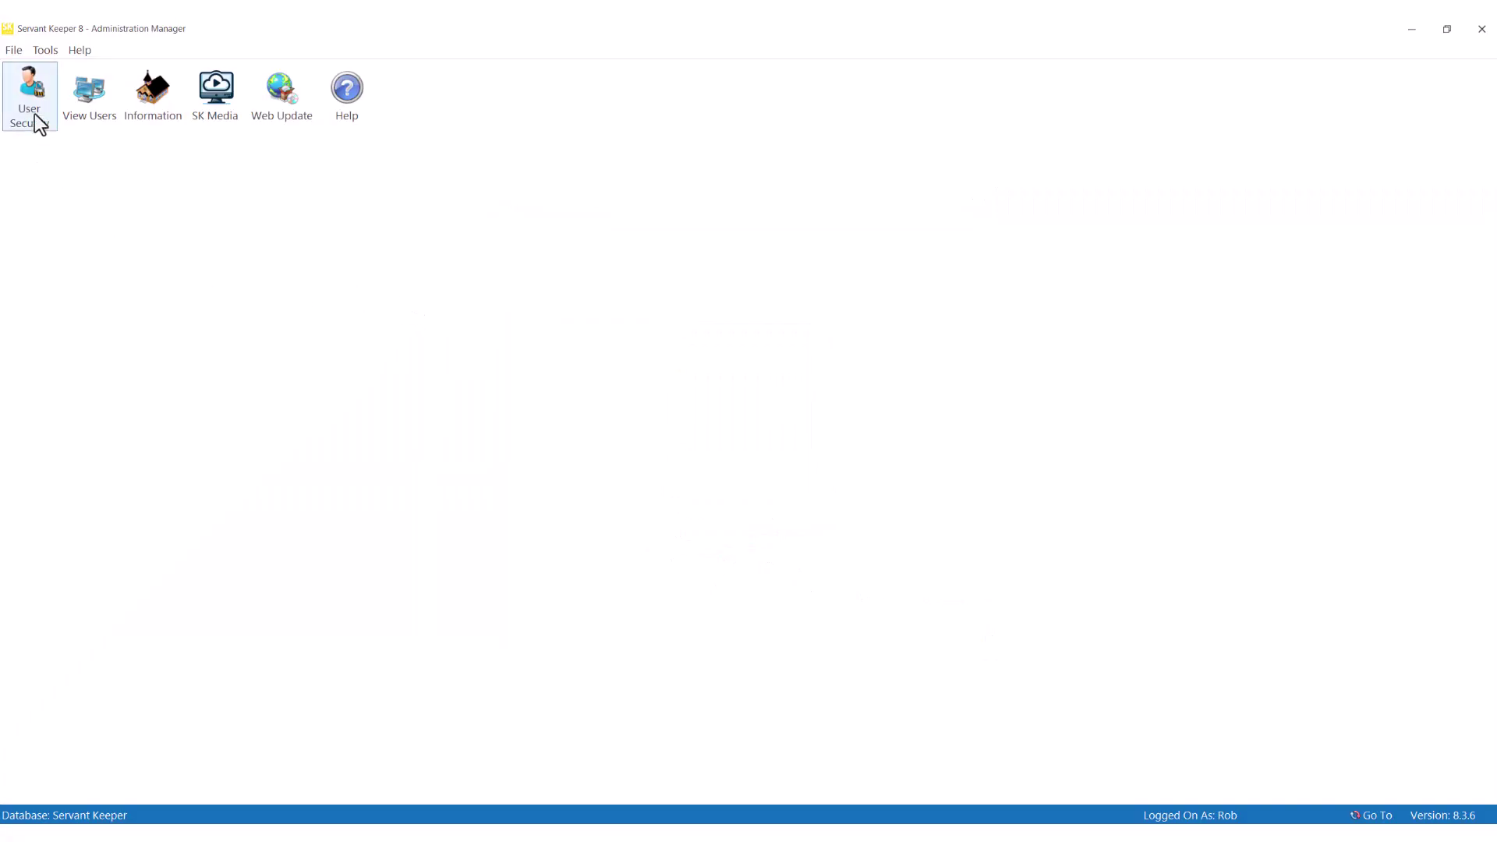
{"action": "left_click", "coordinate": [33, 113]}
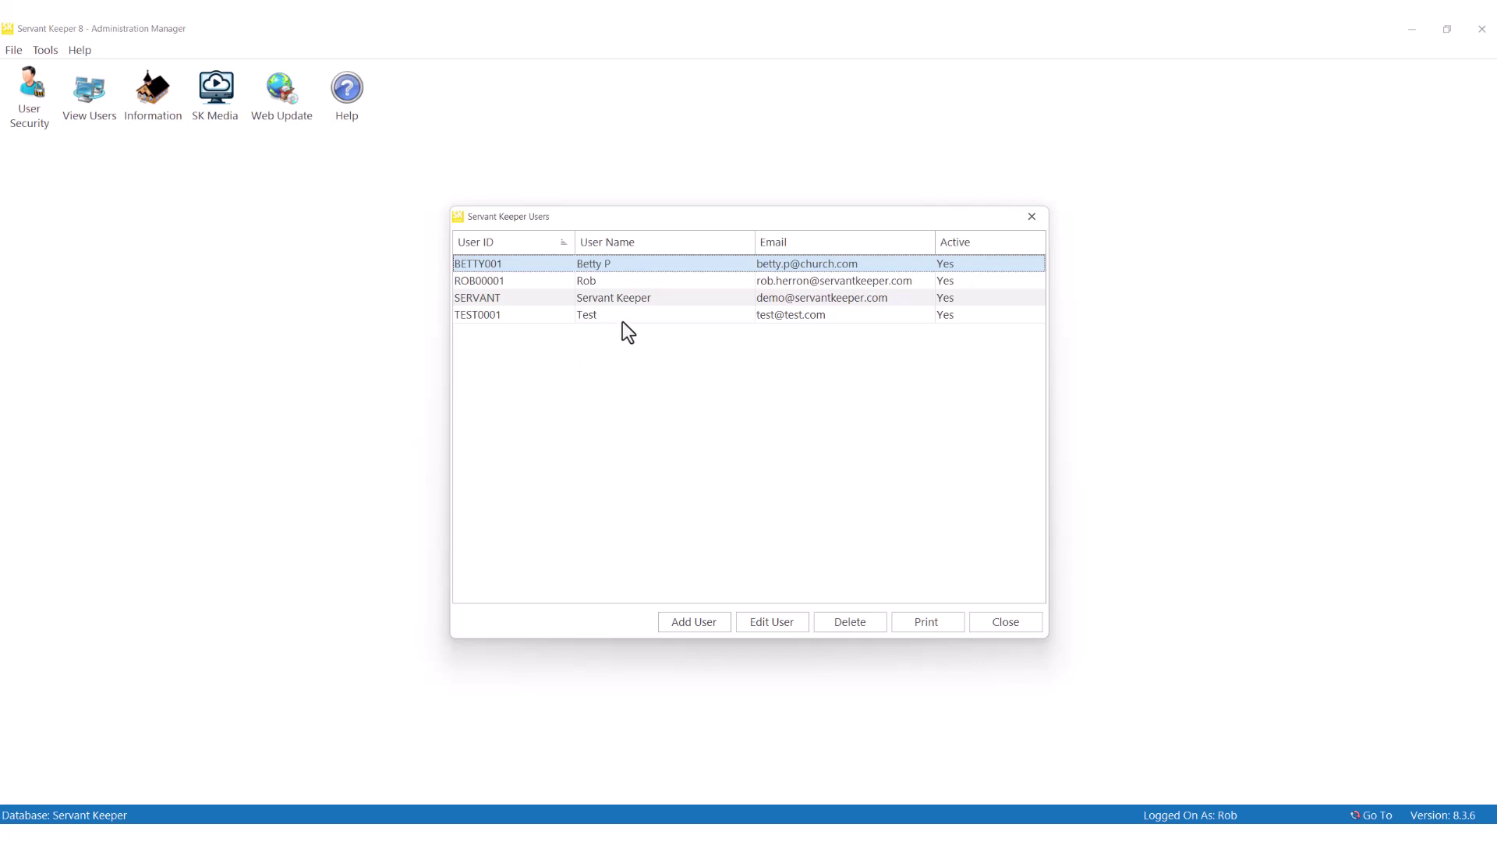
{"action": "double_click", "coordinate": [638, 300]}
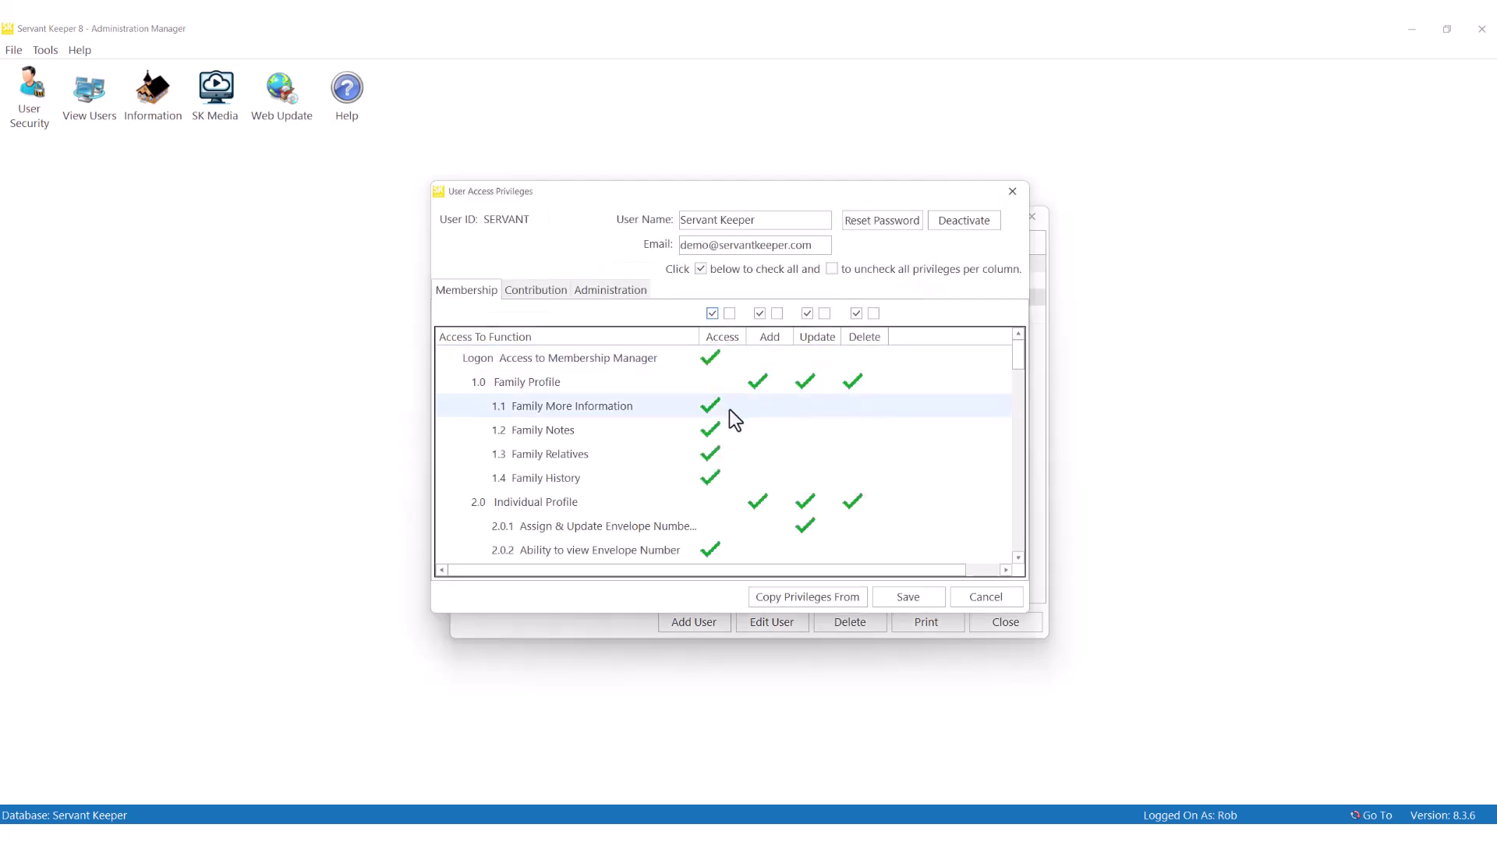
{"action": "scroll", "coordinate": [728, 409], "scroll_direction": "down", "scroll_amount": 4}
{"action": "scroll", "coordinate": [752, 409], "scroll_direction": "down", "scroll_amount": 4}
{"action": "scroll", "coordinate": [758, 419], "scroll_direction": "down", "scroll_amount": 4}
{"action": "scroll", "coordinate": [766, 424], "scroll_direction": "down", "scroll_amount": 2}
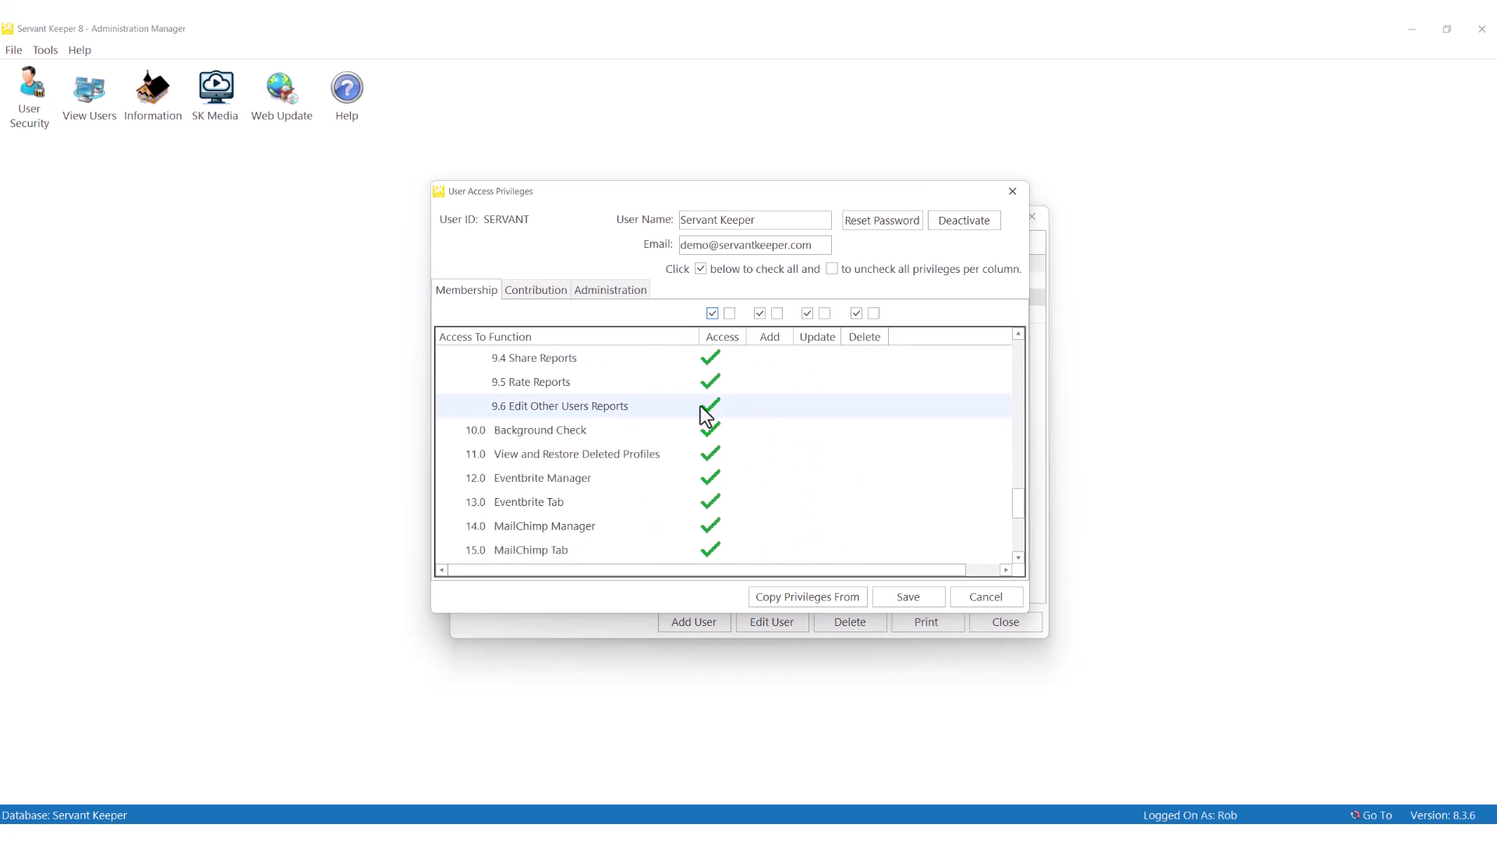
Check the Contribution and Administration tabs, toggle Archive Data Files, save, and close the users list
{"action": "left_click", "coordinate": [536, 290]}
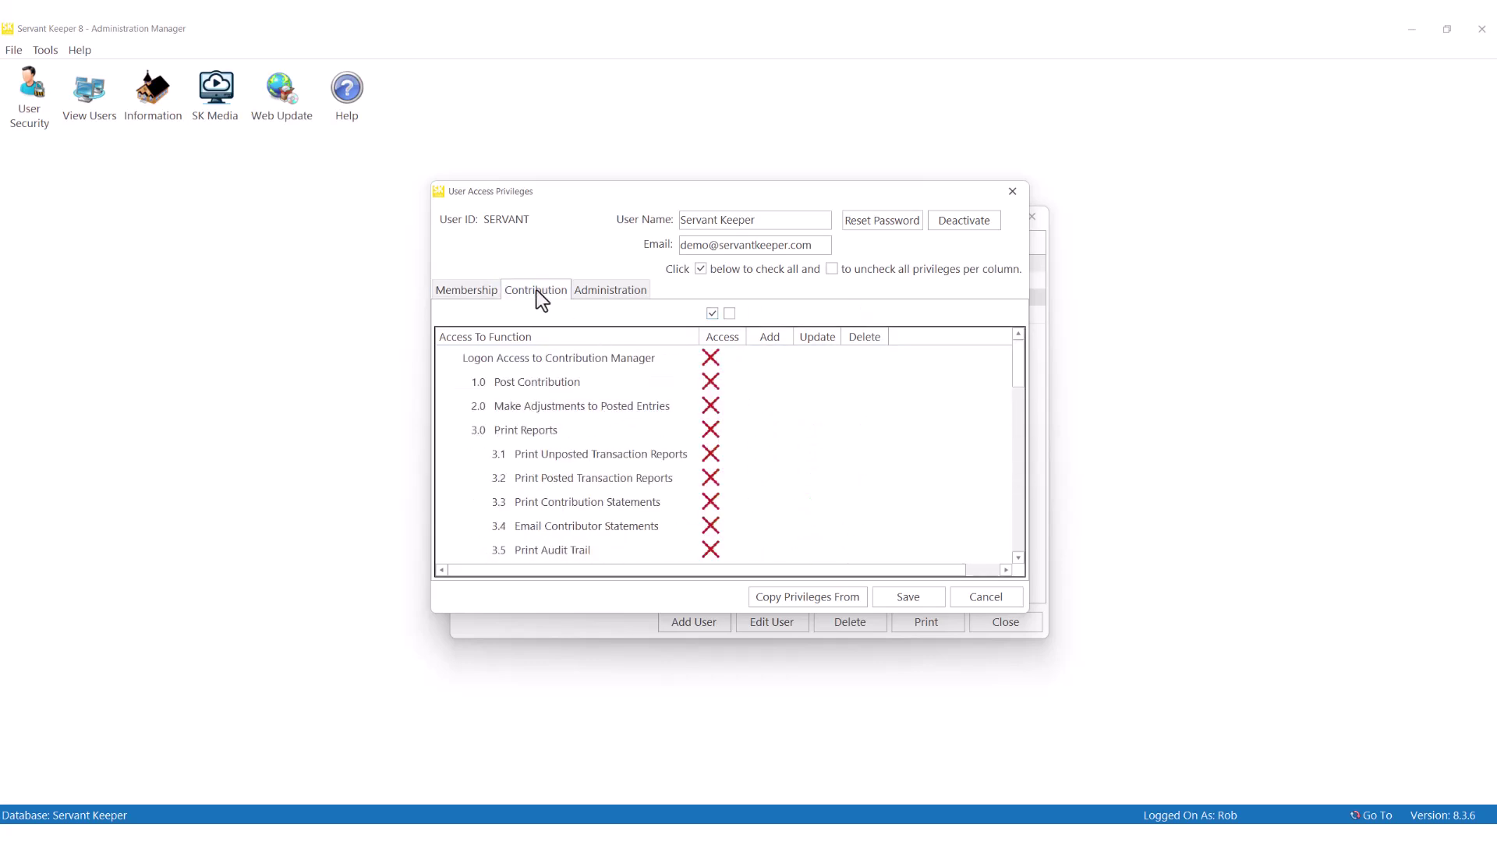
{"action": "scroll", "coordinate": [649, 449], "scroll_direction": "down", "scroll_amount": 4}
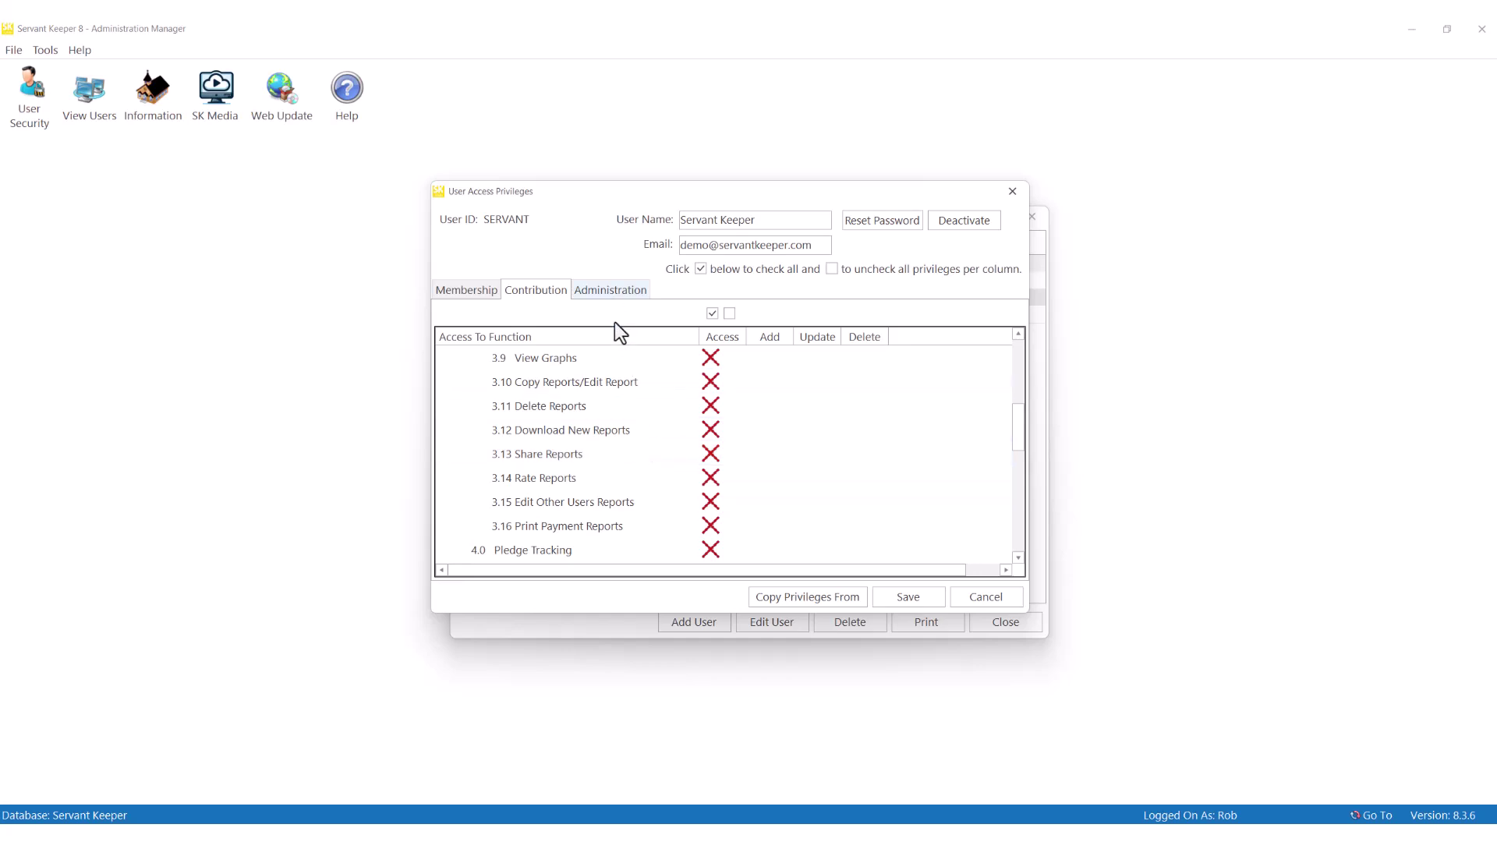
{"action": "left_click", "coordinate": [612, 290]}
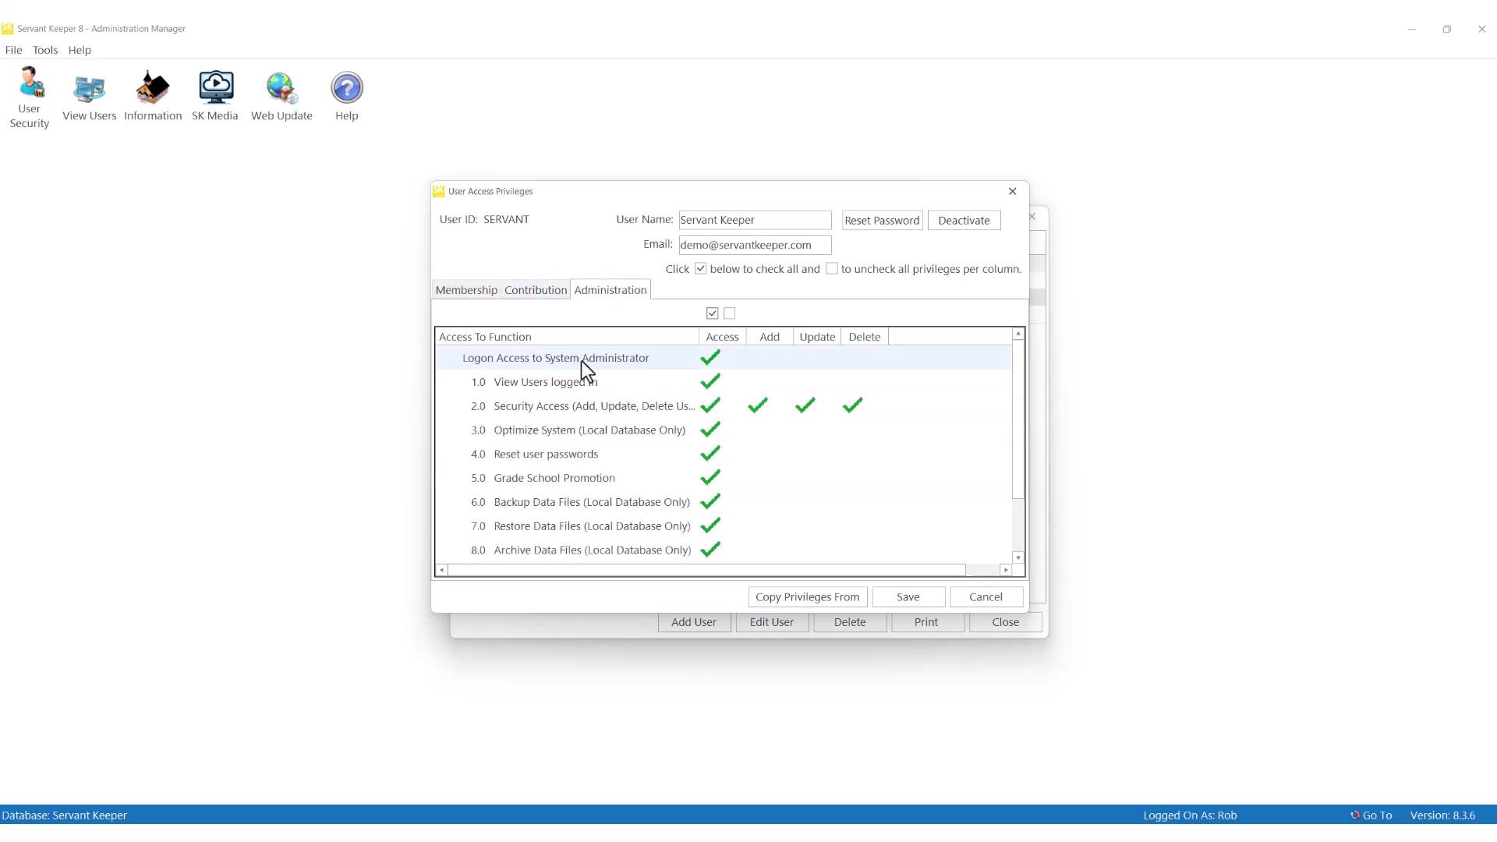
{"action": "scroll", "coordinate": [648, 509], "scroll_direction": "down", "scroll_amount": 1}
{"action": "left_click", "coordinate": [712, 480]}
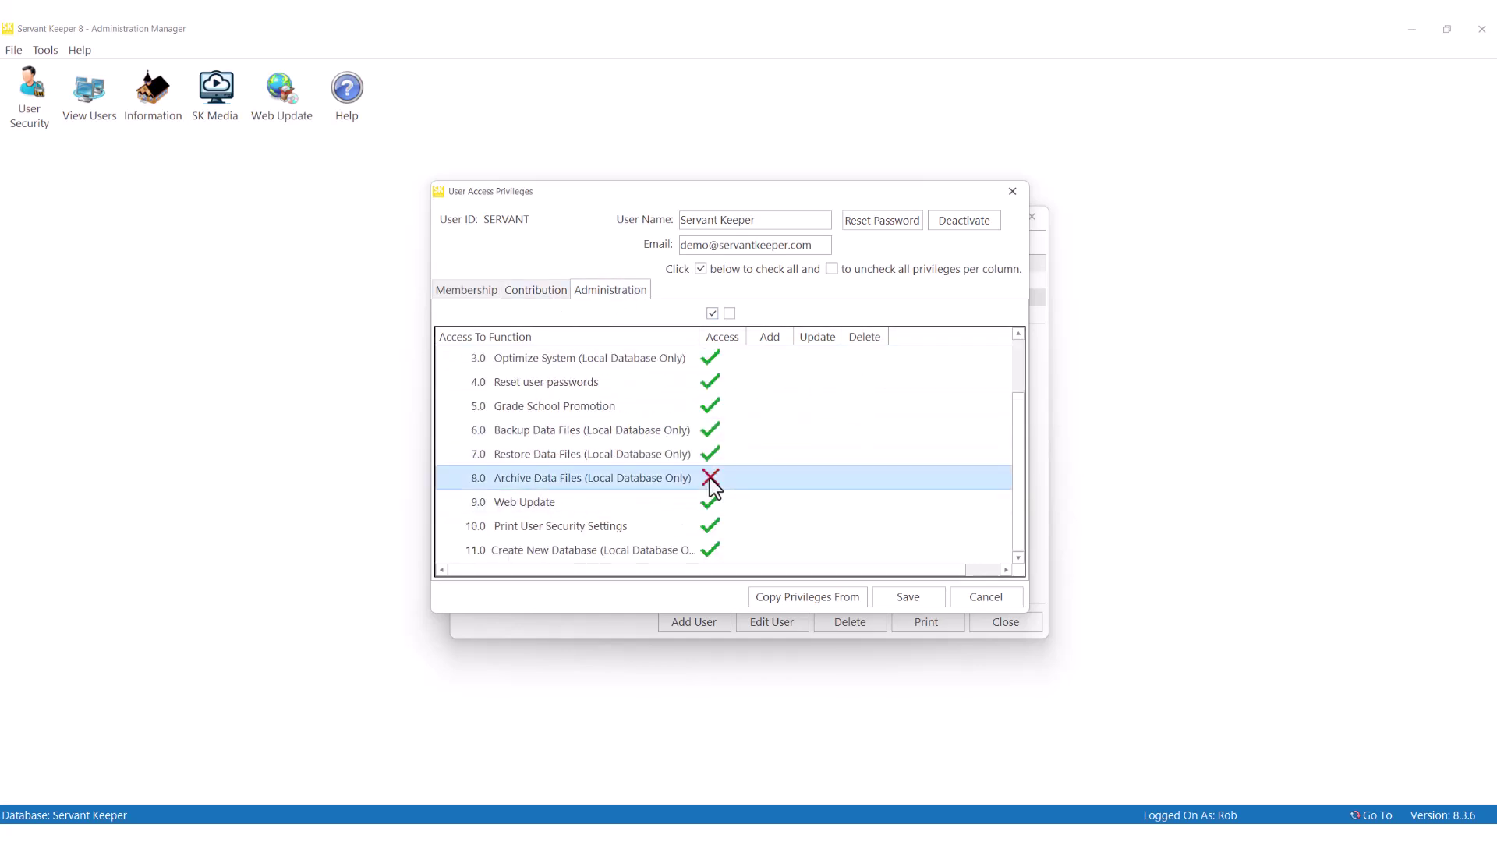
{"action": "scroll", "coordinate": [651, 487], "scroll_direction": "up", "scroll_amount": 1}
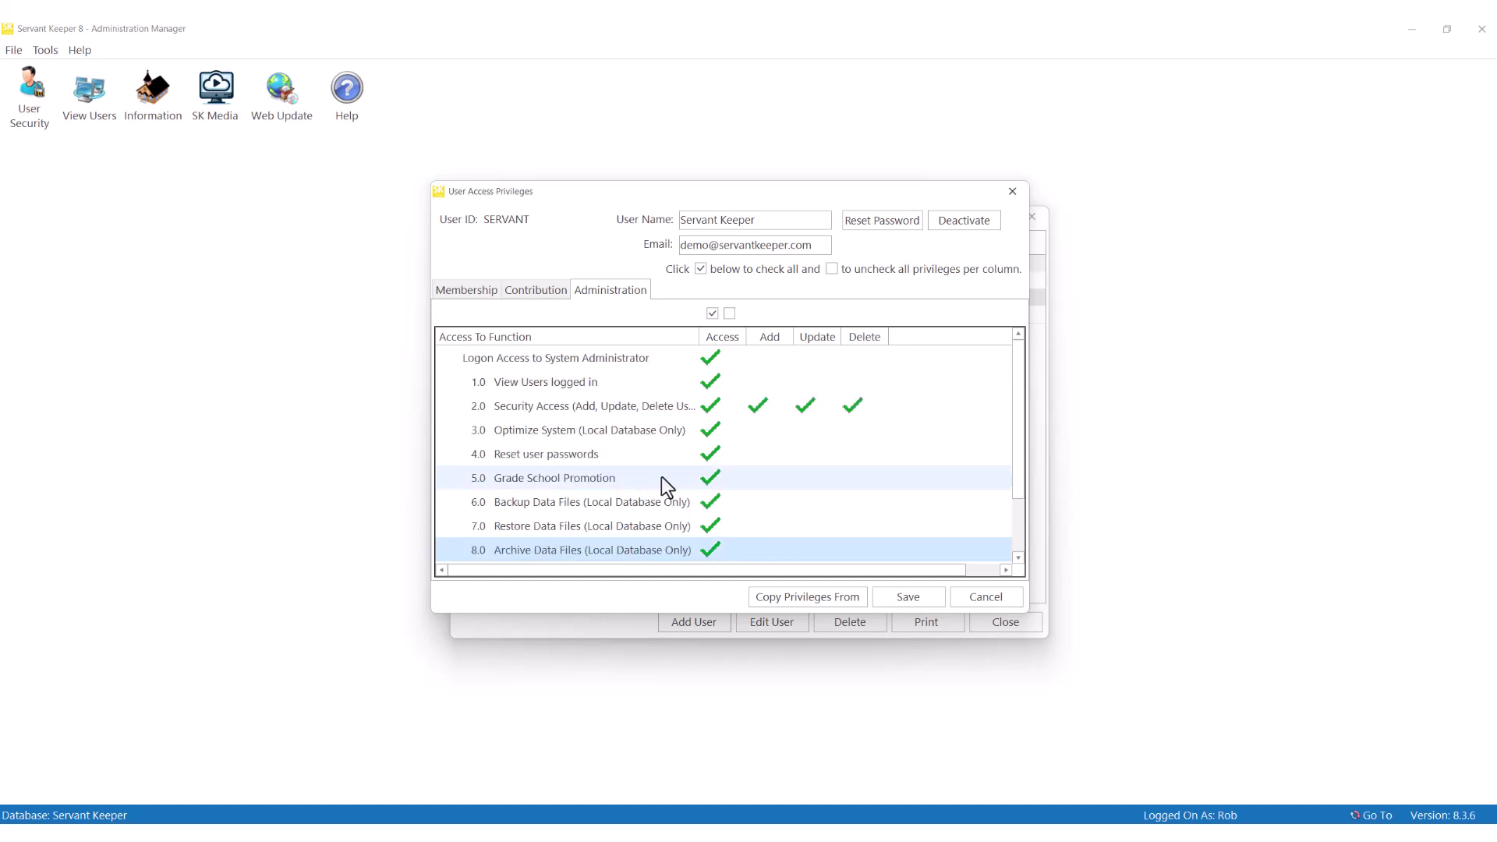
{"action": "left_click", "coordinate": [468, 290]}
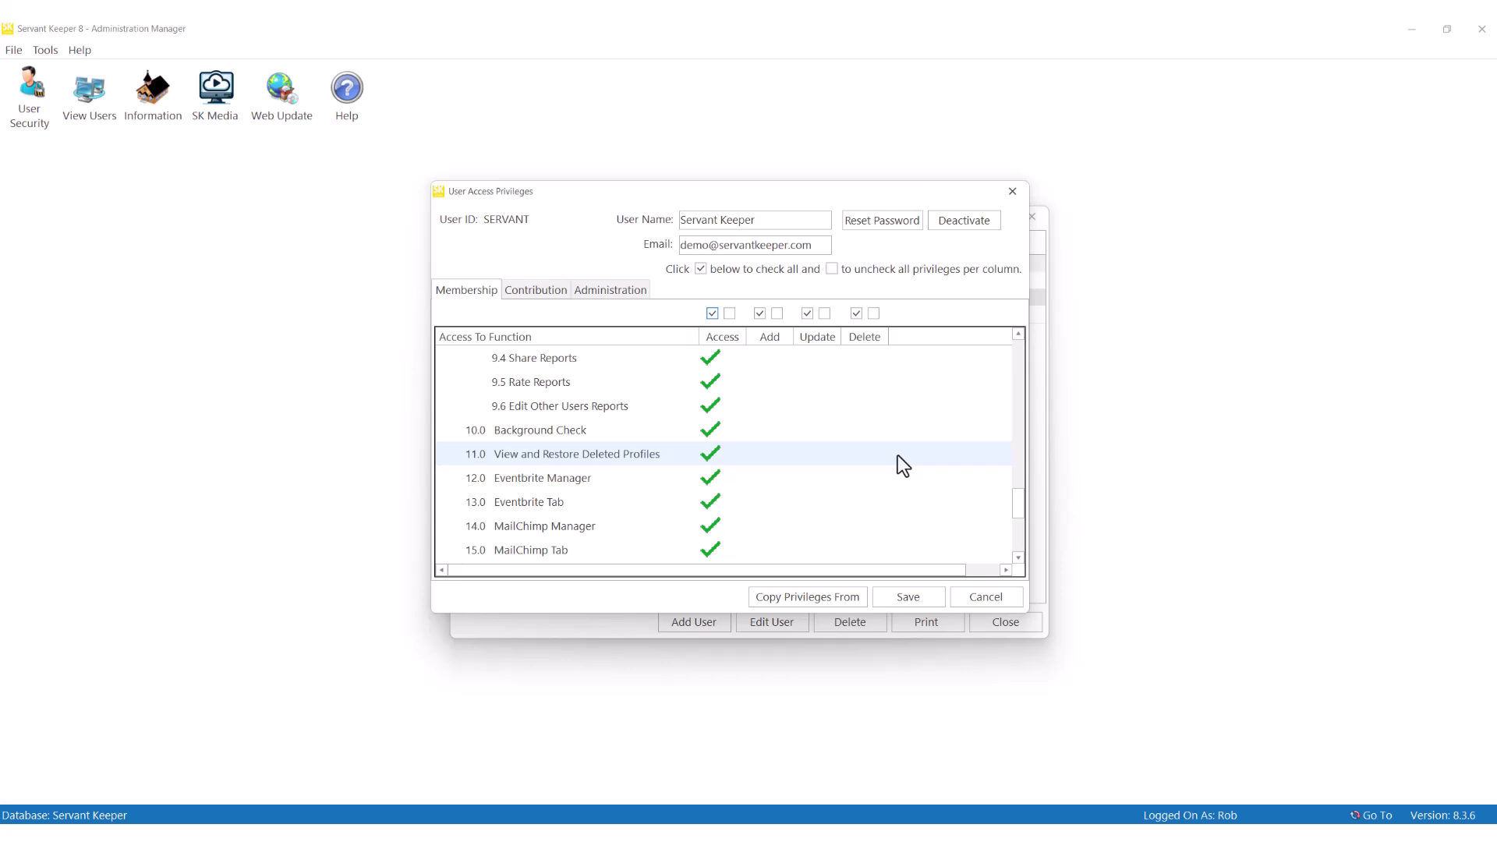
{"action": "left_click", "coordinate": [895, 594]}
{"action": "left_click", "coordinate": [970, 624]}
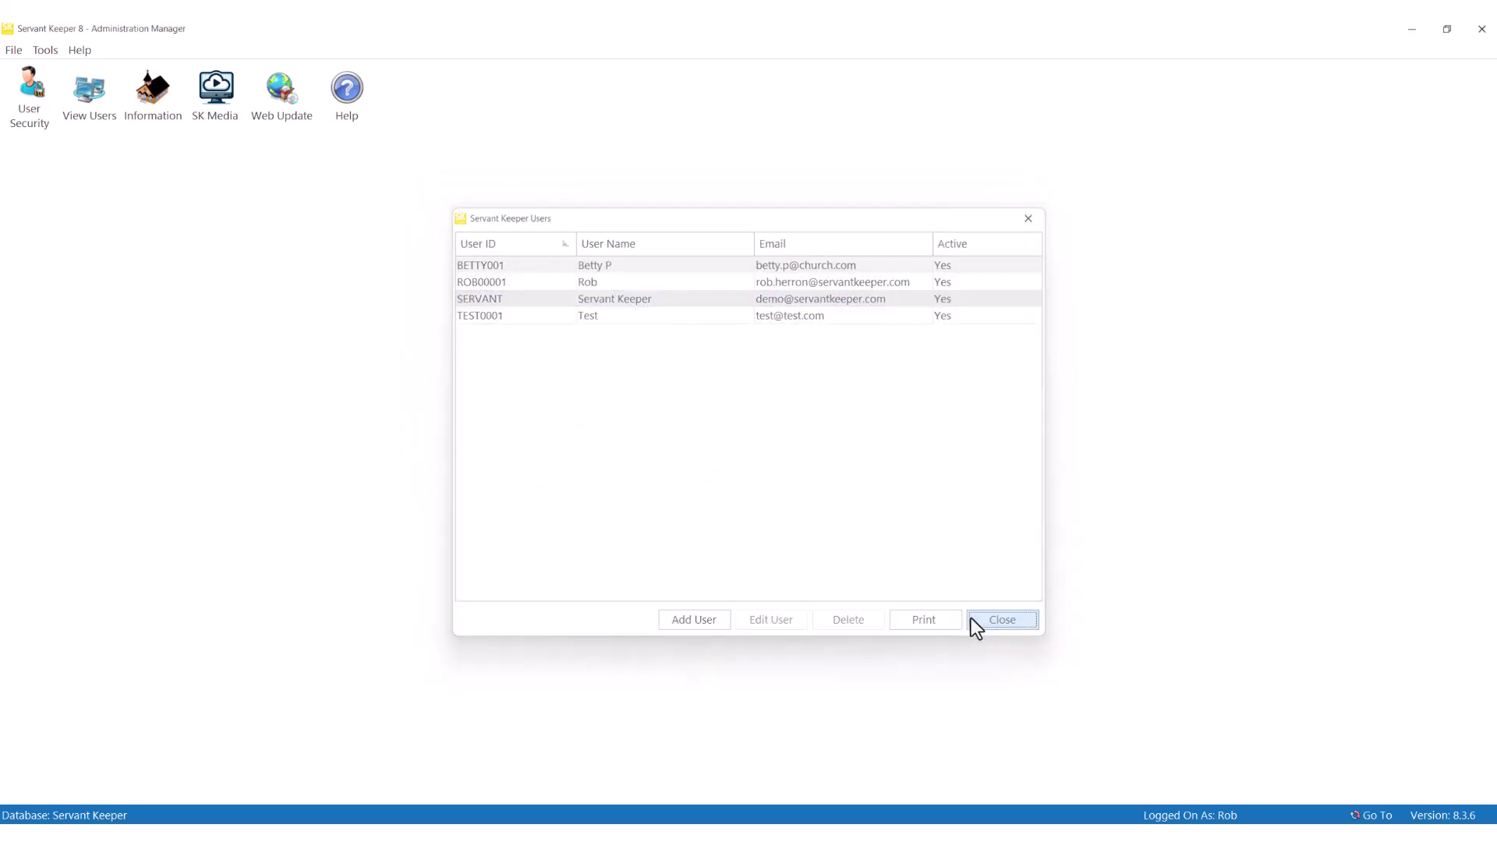